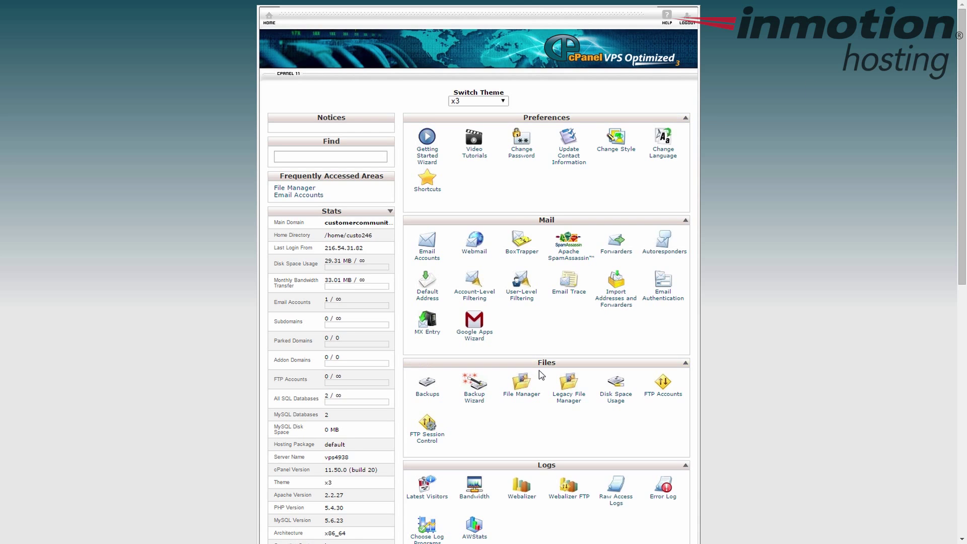
Launch File Manager from the Files section of the cPanel home page.
{"action": "left_click", "coordinate": [524, 401]}
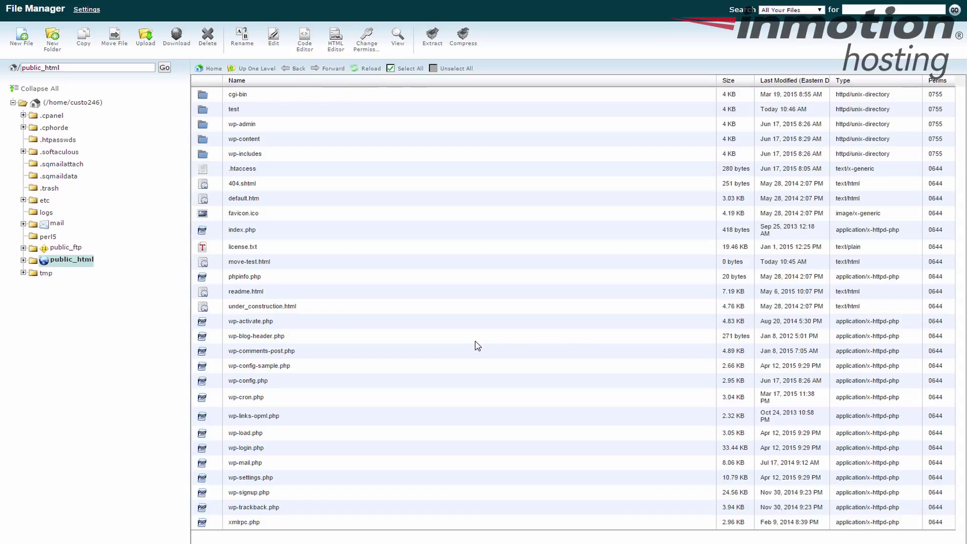
Select move-test.html in the public_html listing and bring up its actions menu.
{"action": "left_click", "coordinate": [262, 115]}
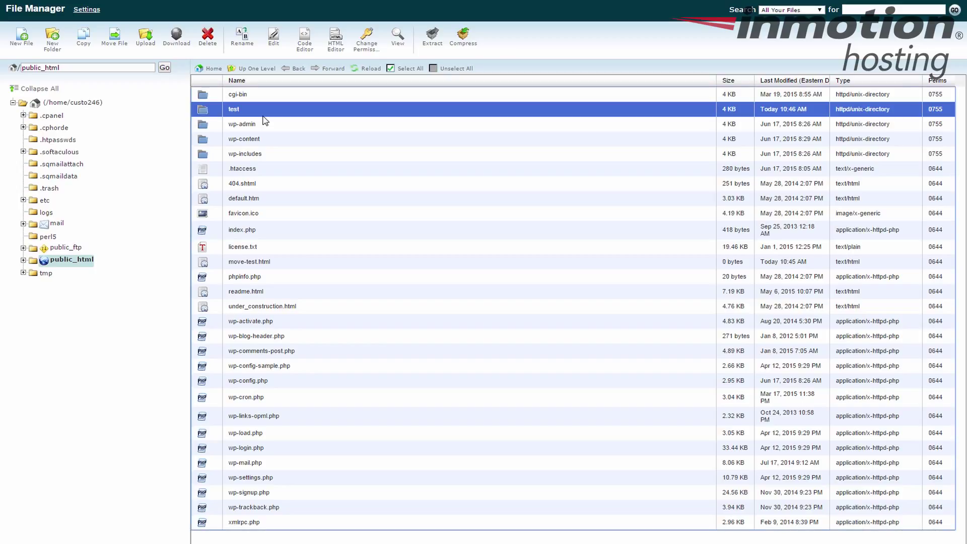
{"action": "left_click", "coordinate": [304, 267]}
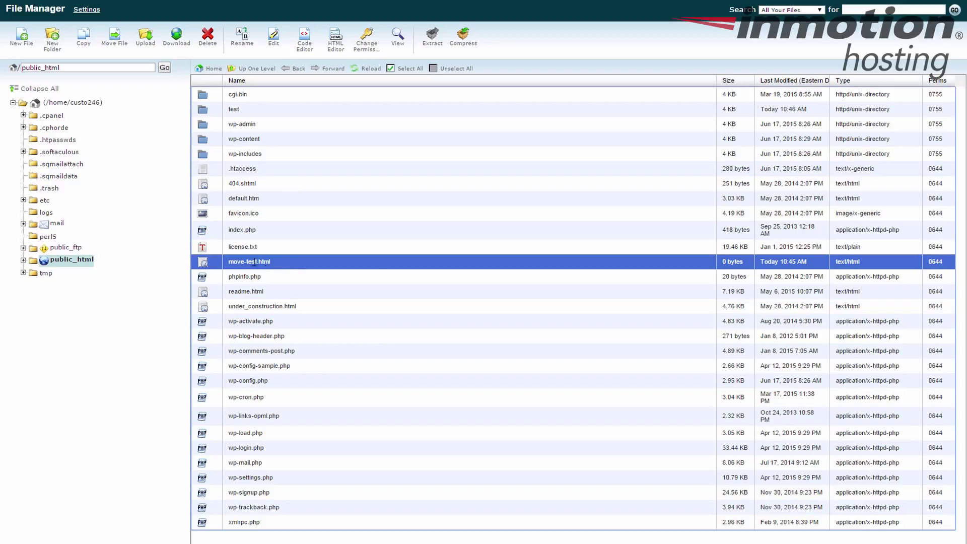
{"action": "right_click", "coordinate": [286, 265]}
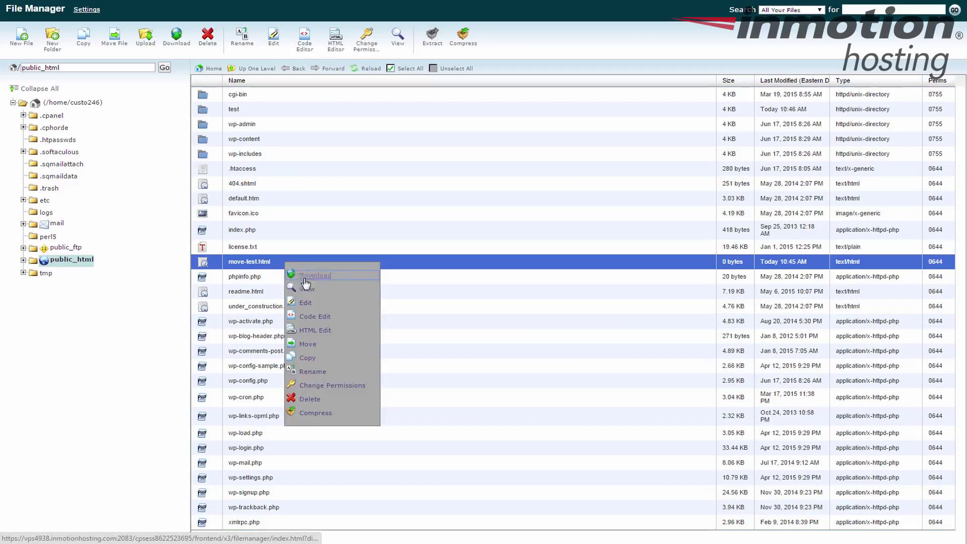
{"action": "left_click", "coordinate": [308, 344]}
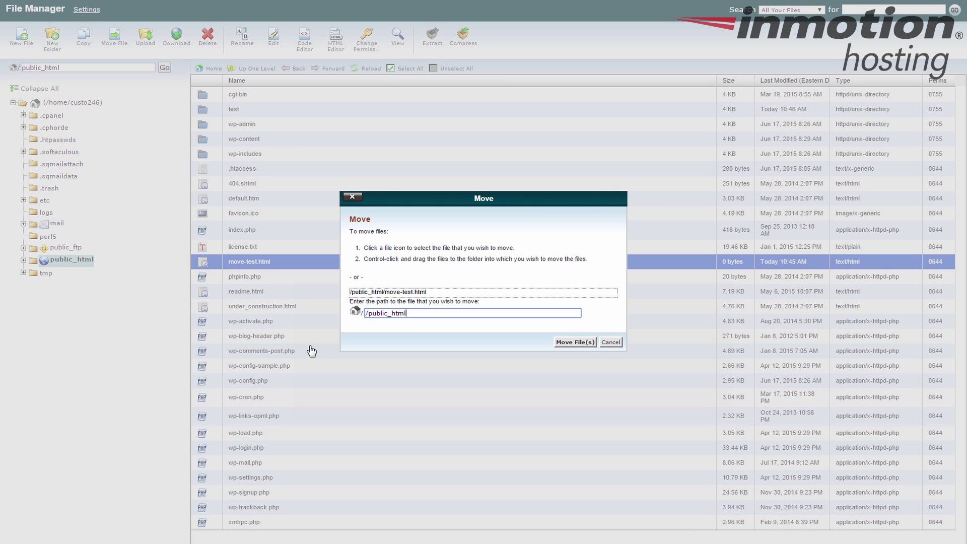
{"action": "left_click", "coordinate": [610, 342]}
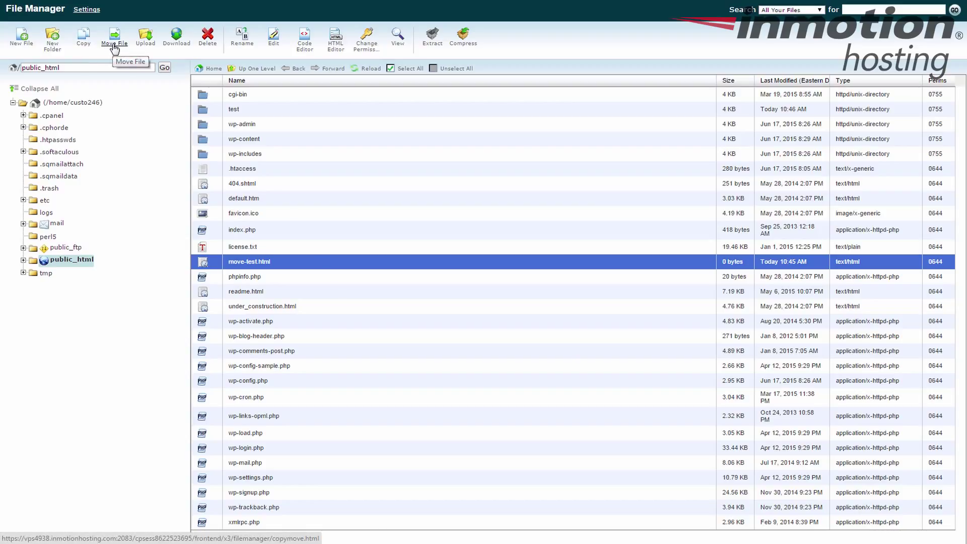
{"action": "right_click", "coordinate": [290, 269]}
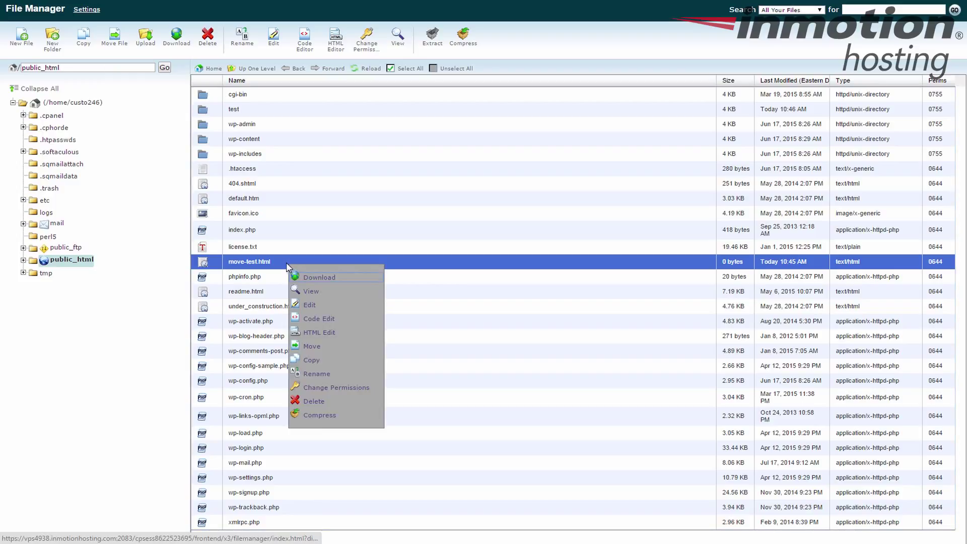
{"action": "left_click", "coordinate": [285, 264]}
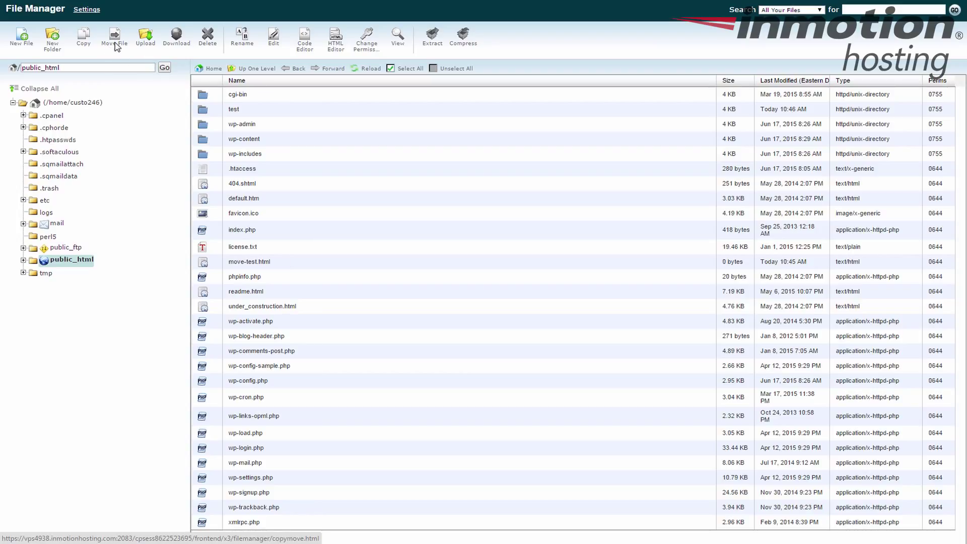
{"action": "left_click", "coordinate": [253, 263]}
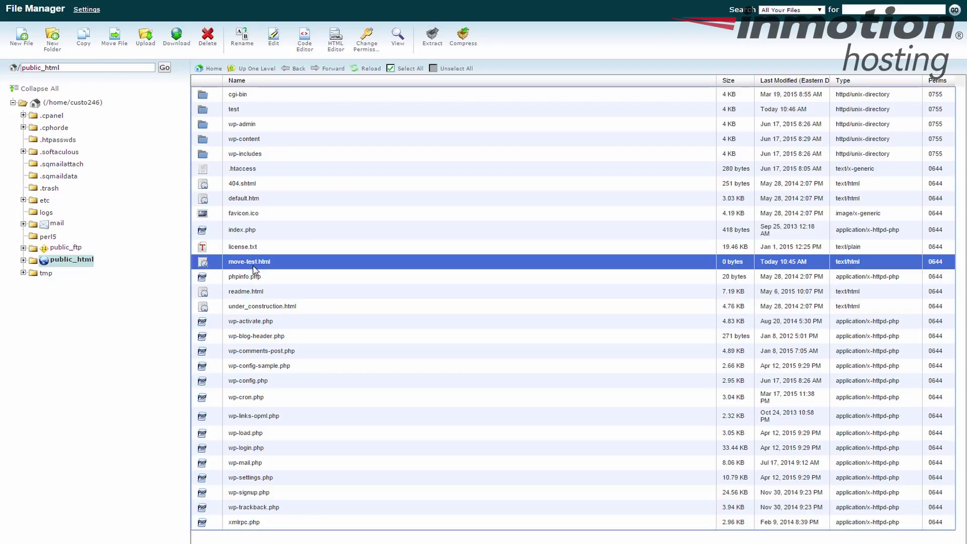
{"action": "left_click", "coordinate": [117, 45]}
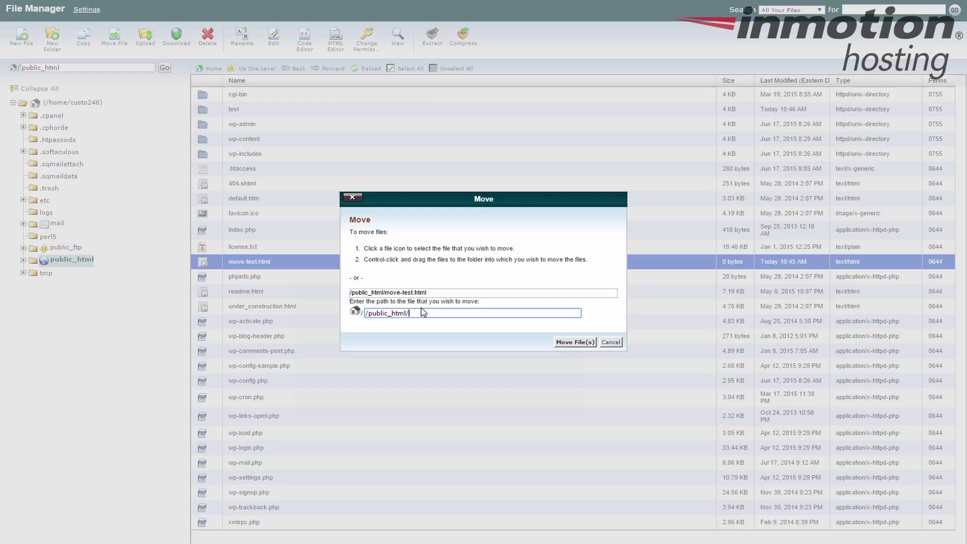
Set the destination path to /public_html/test/move-test.html and move the file.
{"action": "type", "text": "test/"}
{"action": "type", "text": "move1.html"}
{"action": "key", "text": "BackSpace"}
{"action": "key", "text": "BackSpace"}
{"action": "key", "text": "BackSpace"}
{"action": "key", "text": "BackSpace"}
{"action": "key", "text": "BackSpace"}
{"action": "key", "text": "BackSpace"}
{"action": "type", "text": "-test.html"}
{"action": "left_click", "coordinate": [569, 343]}
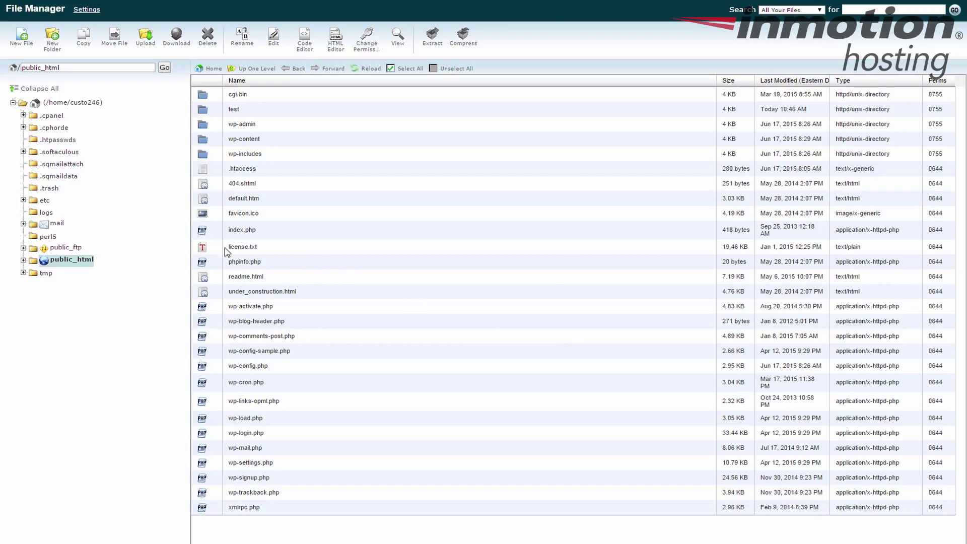
Check that move-test.html is inside the test folder and bring up its actions menu.
{"action": "double_click", "coordinate": [205, 111]}
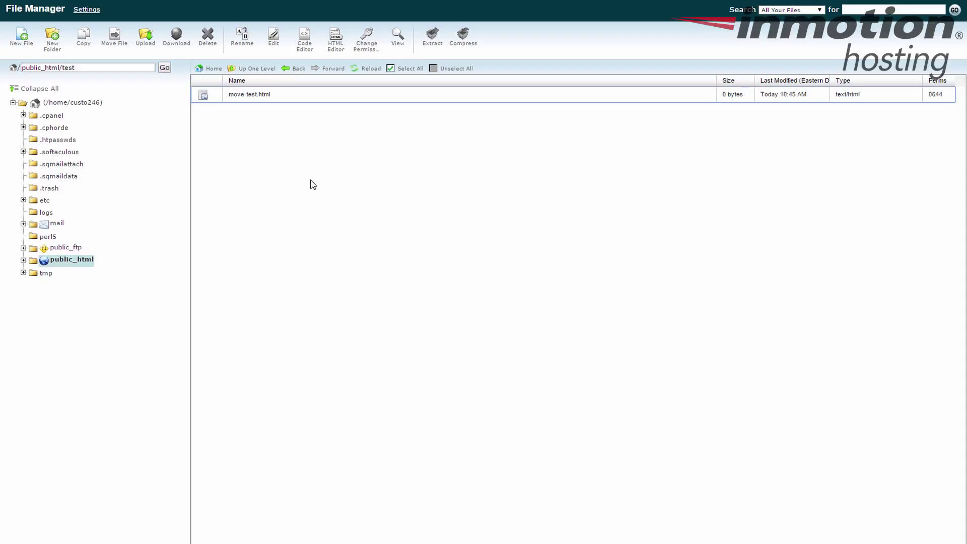
{"action": "left_click", "coordinate": [262, 71]}
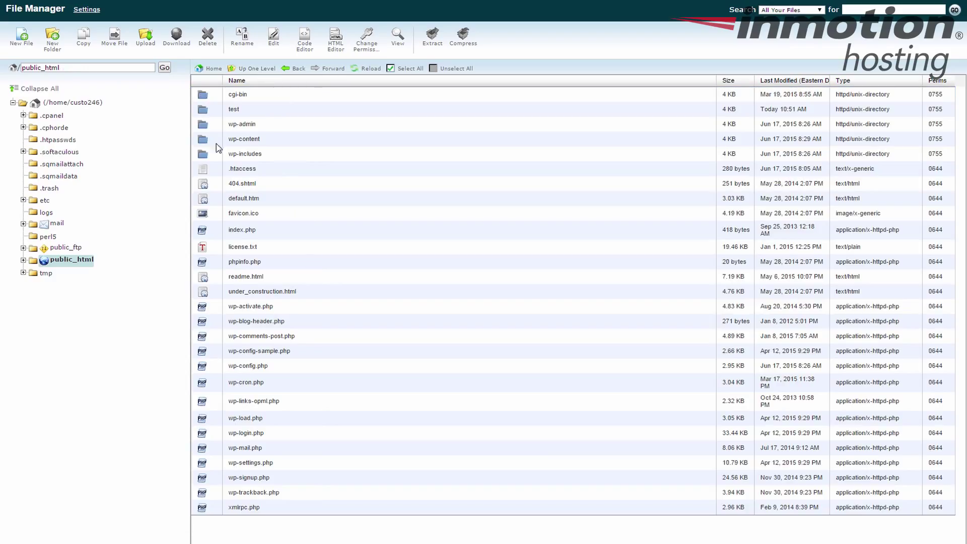
{"action": "double_click", "coordinate": [205, 113]}
{"action": "left_click", "coordinate": [227, 95]}
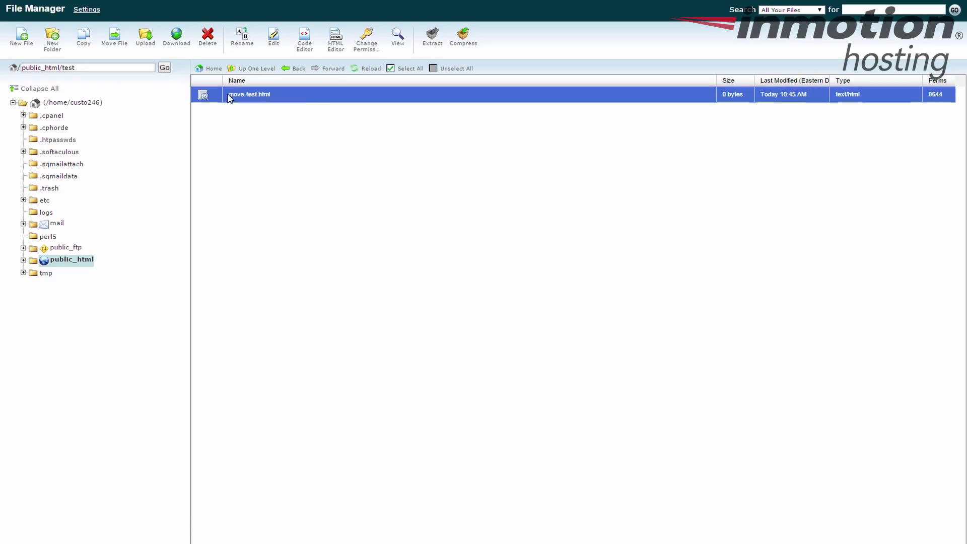
{"action": "right_click", "coordinate": [228, 96]}
Move the file back to /public_html as move-test.hml, then select it there.
{"action": "left_click", "coordinate": [251, 177]}
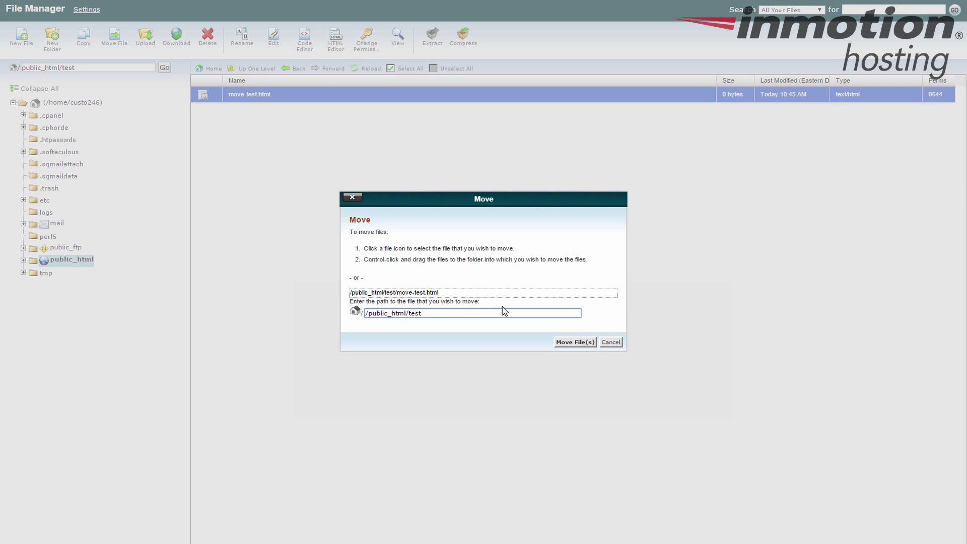
{"action": "key", "text": "BackSpace"}
{"action": "key", "text": "BackSpace"}
{"action": "key", "text": "BackSpace"}
{"action": "type", "text": "move-test.hml"}
{"action": "left_click", "coordinate": [578, 346]}
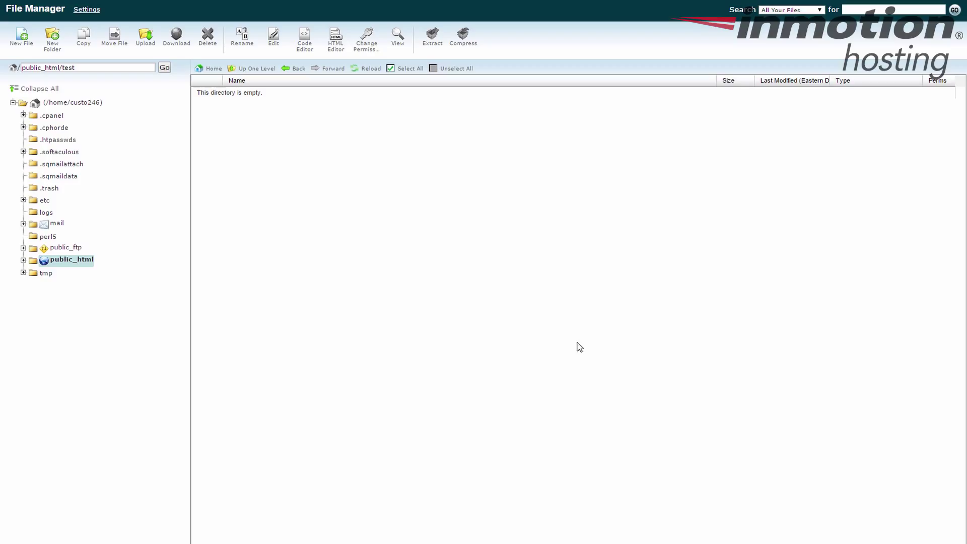
{"action": "left_click", "coordinate": [257, 69]}
{"action": "left_click", "coordinate": [257, 263]}
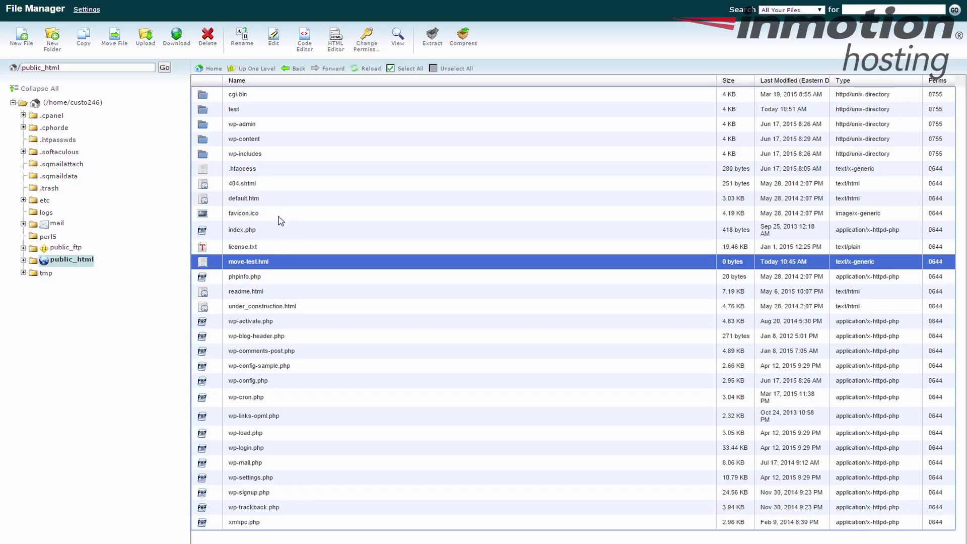
Move 404.shtml and move-test.hml together into /public_html/test/ and open test to verify.
{"action": "left_click", "coordinate": [271, 187], "text": "ctrl"}
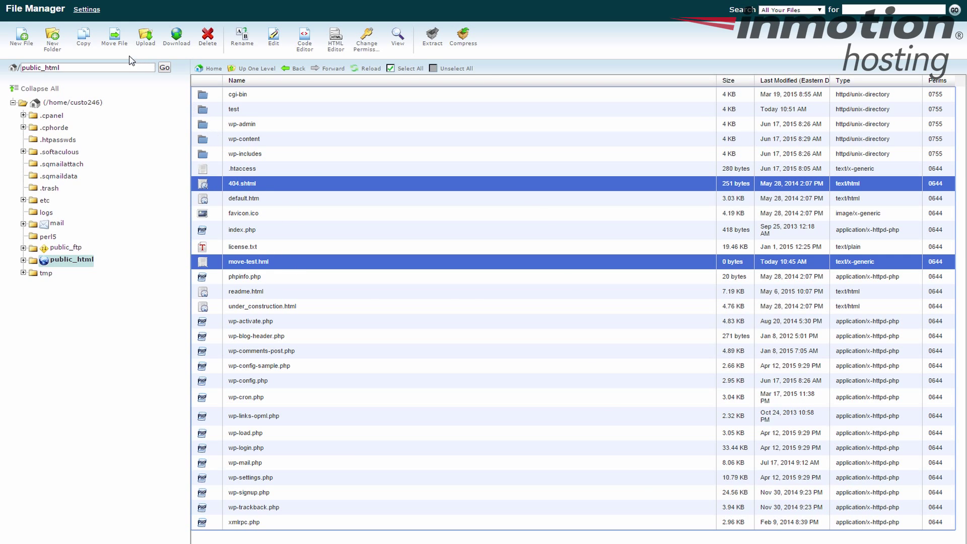
{"action": "left_click", "coordinate": [115, 37]}
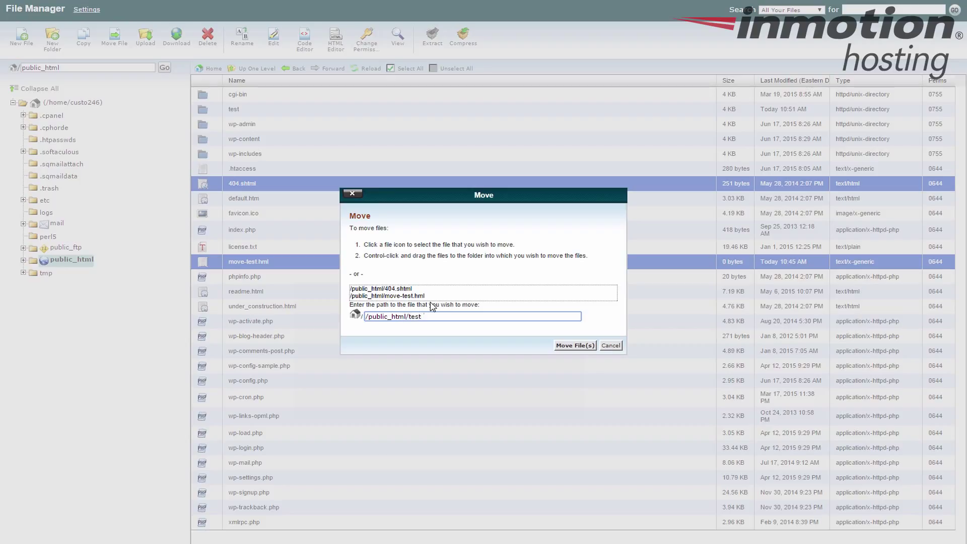
{"action": "left_click", "coordinate": [582, 347]}
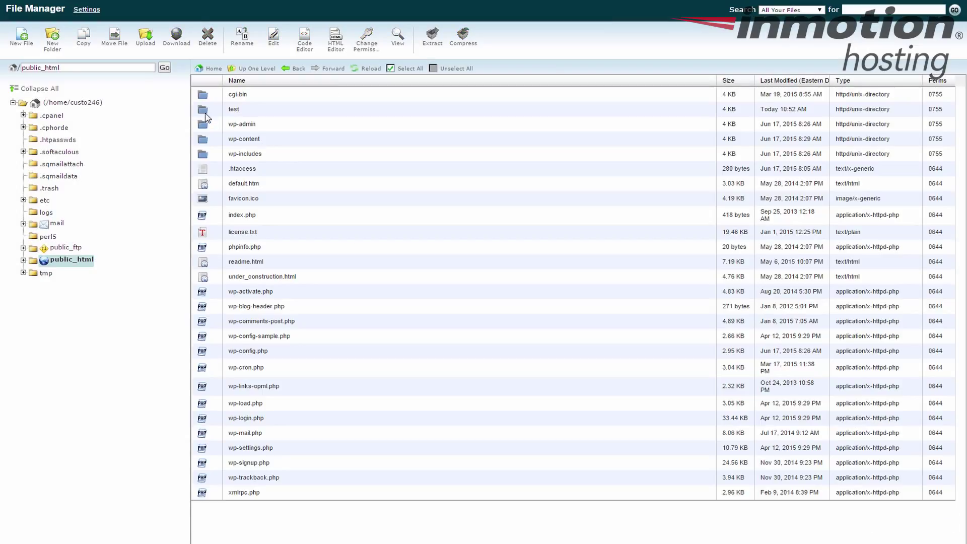
{"action": "double_click", "coordinate": [205, 114]}
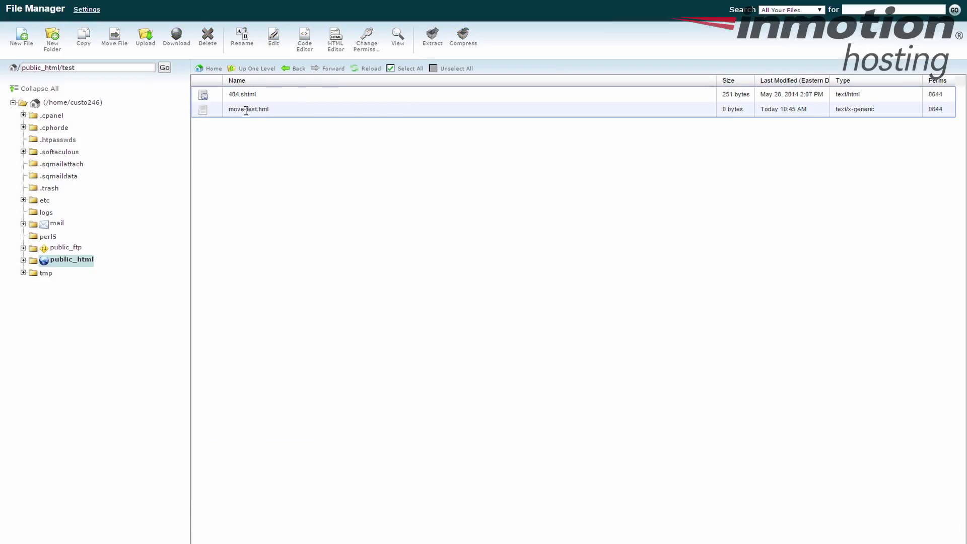
Move 404.shtml and move-test.hml from test back to /public_html/ and verify them there.
{"action": "left_click", "coordinate": [250, 94]}
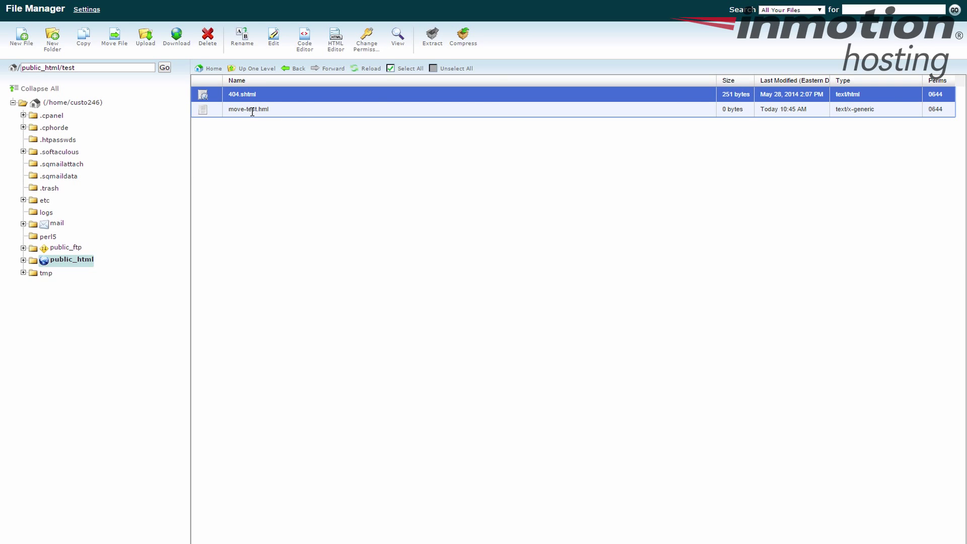
{"action": "left_click", "coordinate": [253, 110], "text": "ctrl"}
{"action": "left_click", "coordinate": [120, 45]}
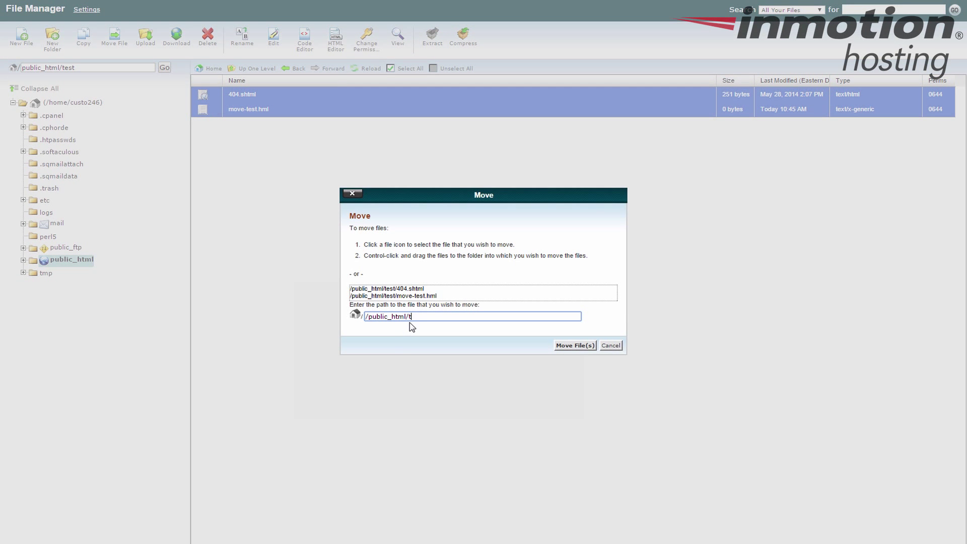
{"action": "left_click", "coordinate": [573, 346]}
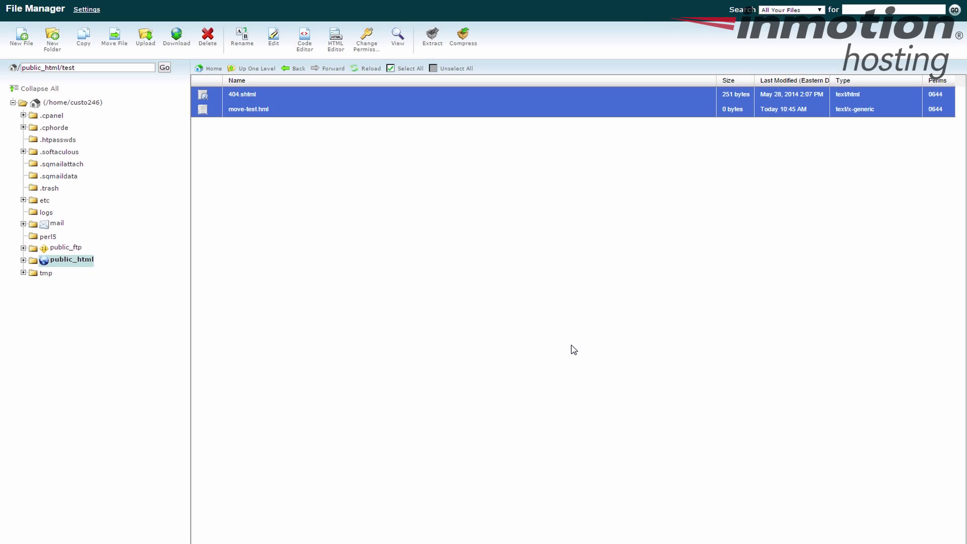
{"action": "left_click", "coordinate": [255, 73]}
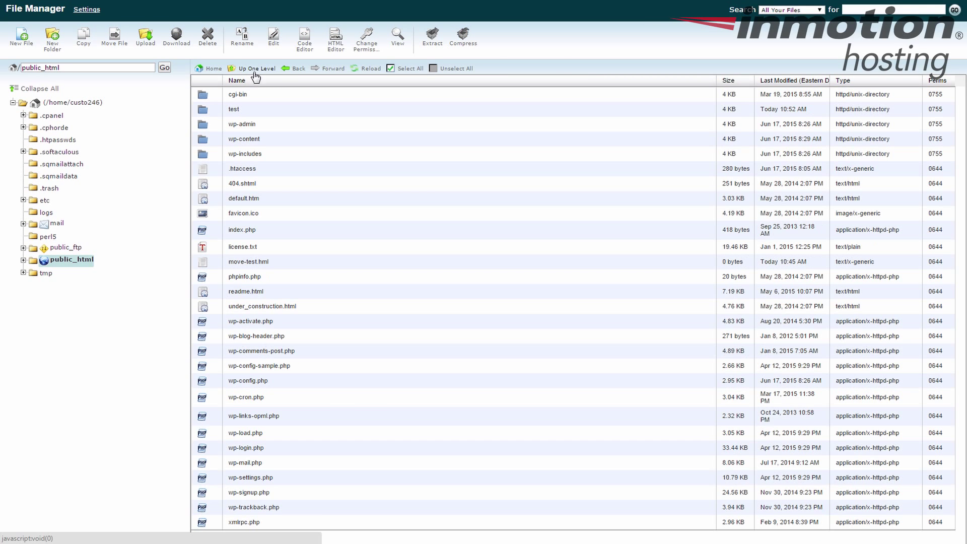
{"action": "left_click", "coordinate": [245, 184]}
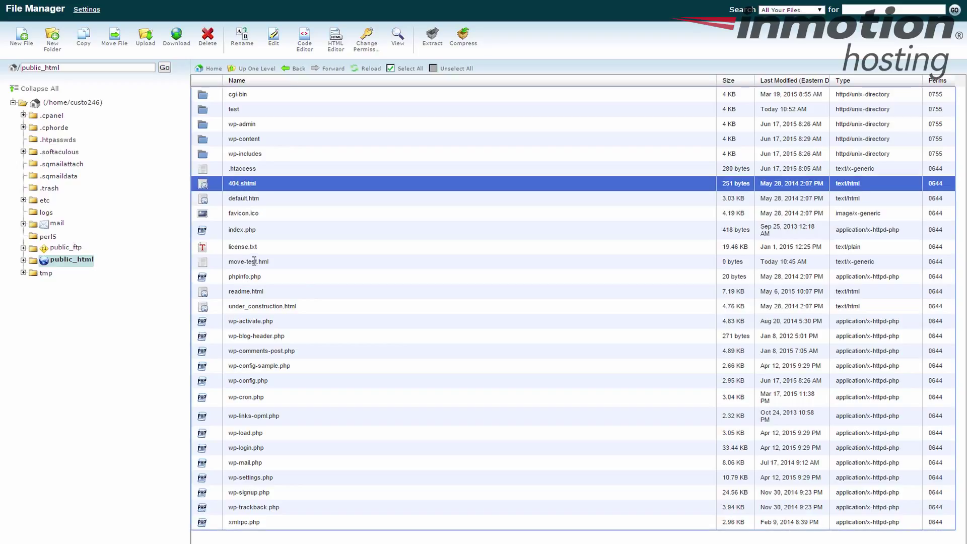
{"action": "left_click", "coordinate": [254, 261]}
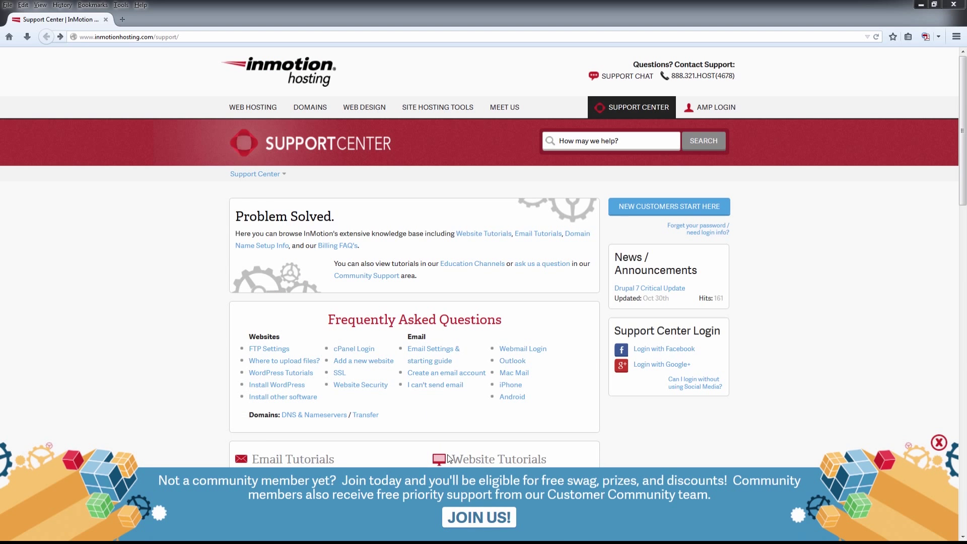
{"action": "left_click", "coordinate": [468, 522]}
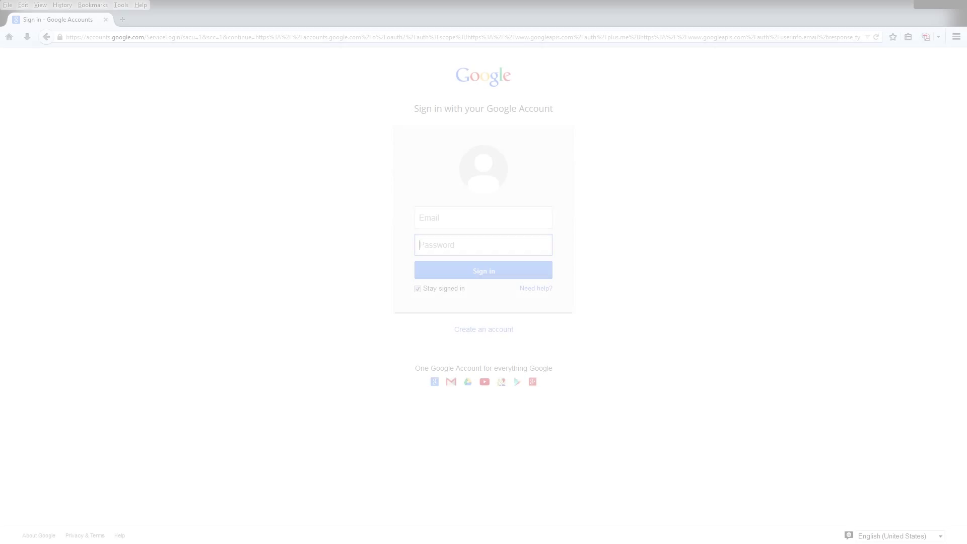